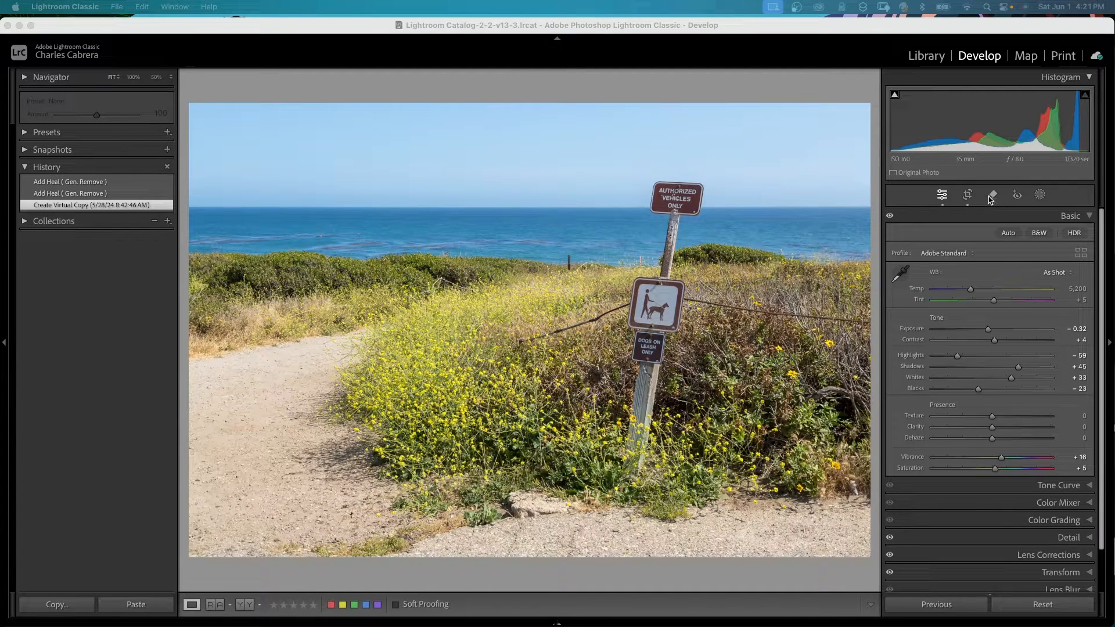
Step: Open the Remove tool, enable Generative AI, and set the brush size to 18
left_click(991, 196)
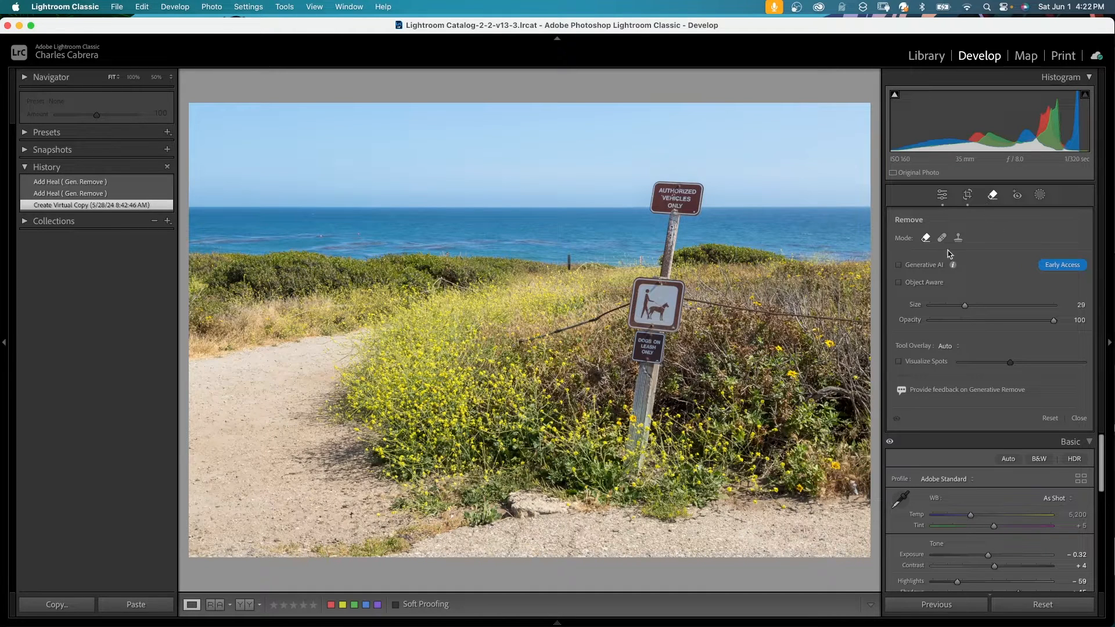
left_click(899, 266)
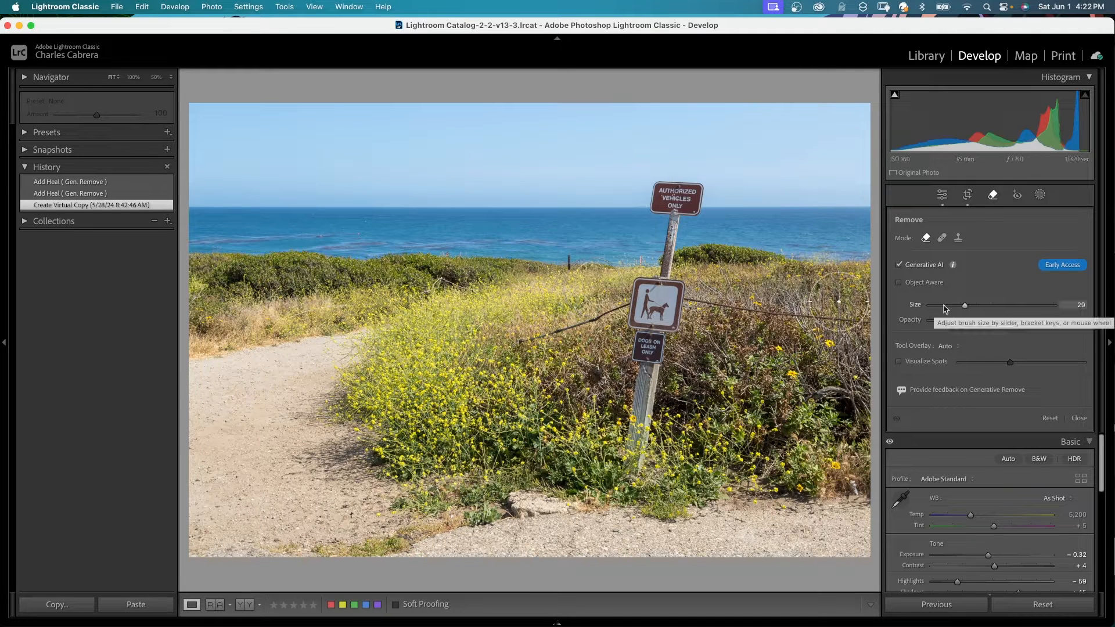
left_click_drag(965, 306, 952, 308)
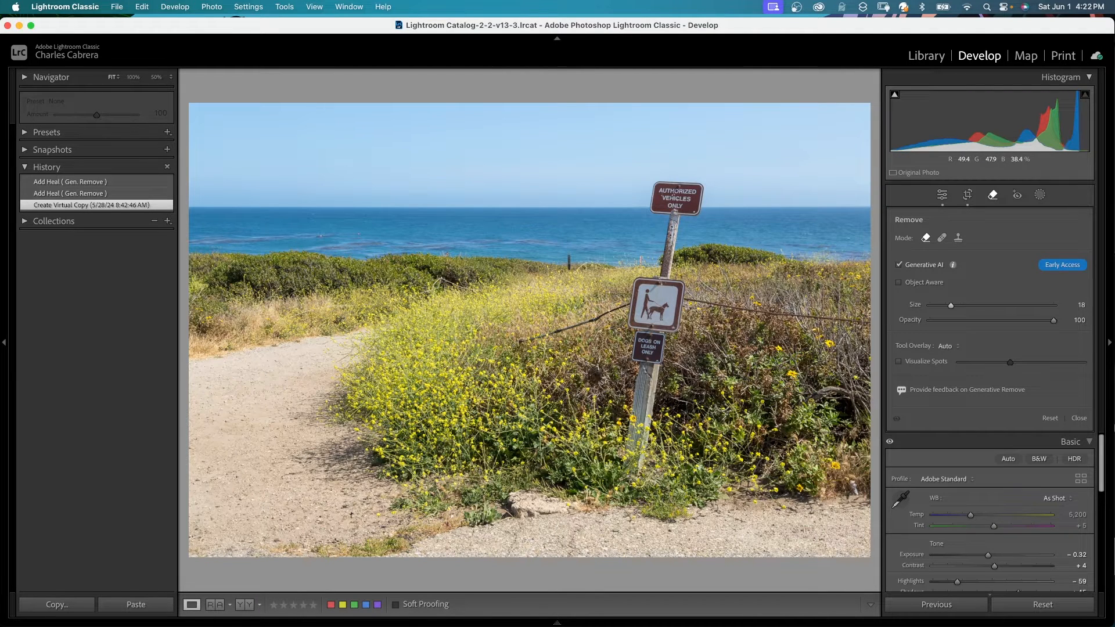
Step: Shrink the brush, paint over the fence wire on both sides of the sign, and apply the generative removal
key("bracketleft")
key("bracketleft")
key("bracketleft")
key("bracketleft")
key("bracketright")
left_click_drag(629, 302, 483, 349)
left_click_drag(685, 297, 871, 318)
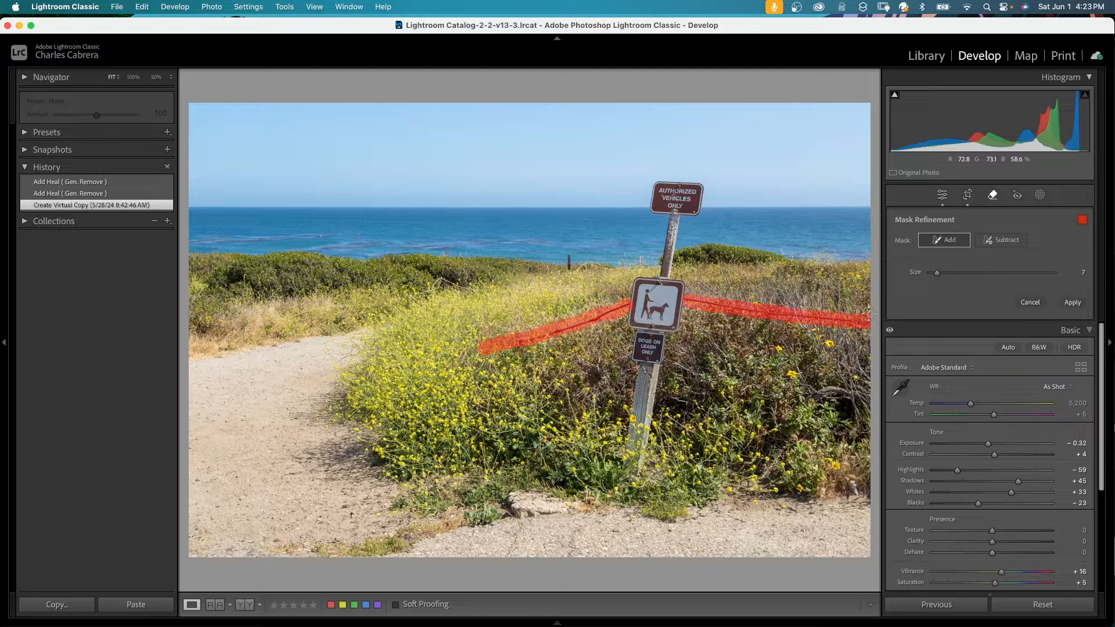
left_click(1011, 245)
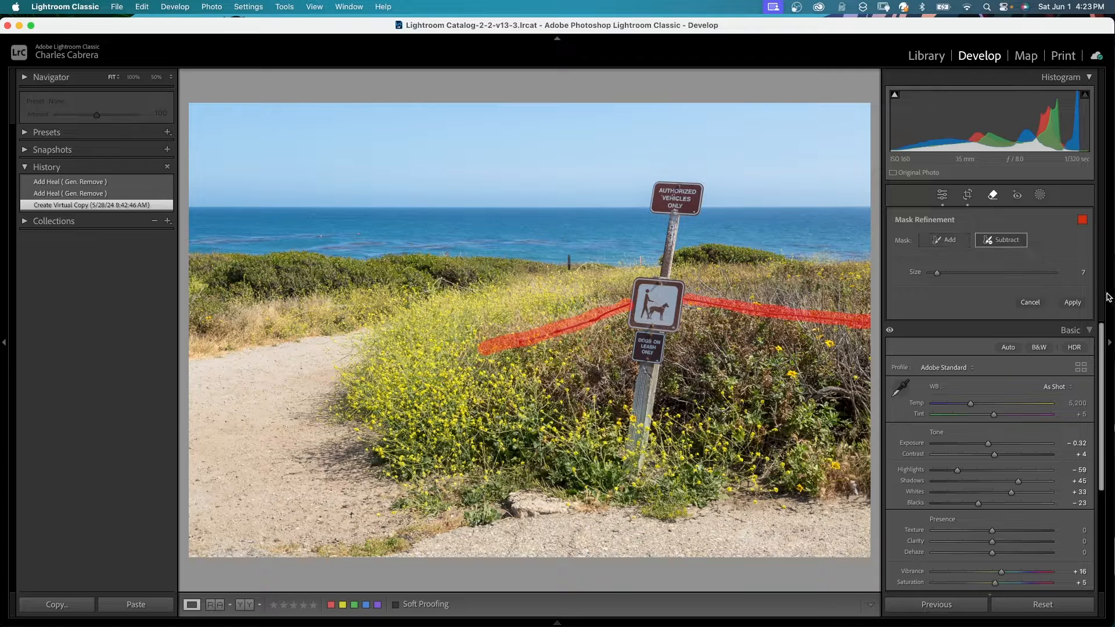
left_click(1072, 303)
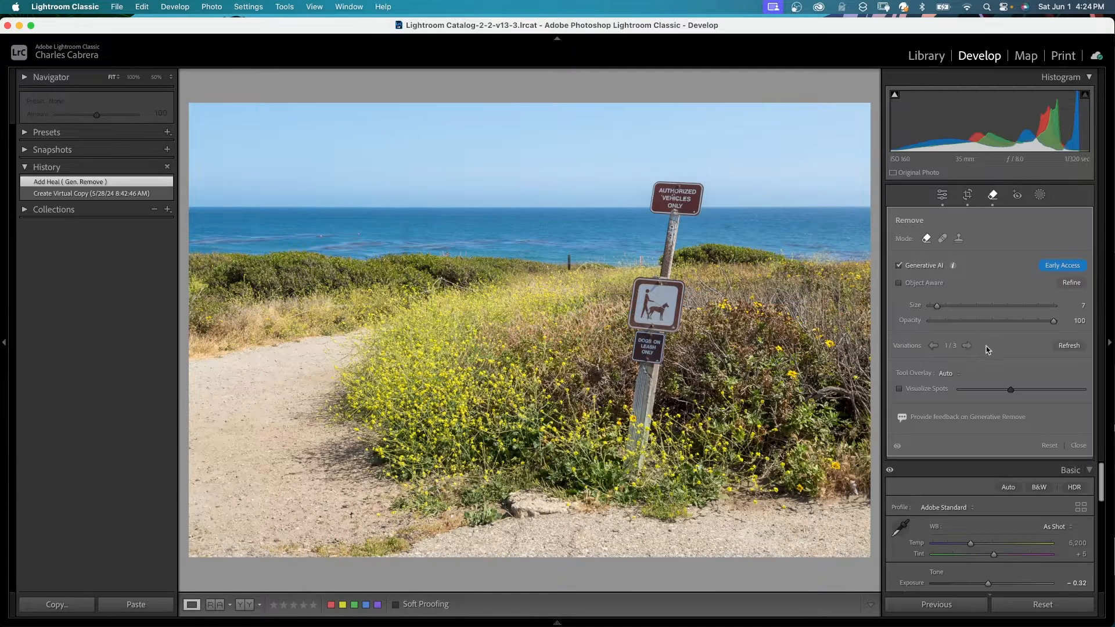
Step: Cycle through the generated variations for the wire removal and settle on variation 1 of 3
left_click(967, 346)
left_click(967, 346)
left_click(967, 346)
left_click(967, 346)
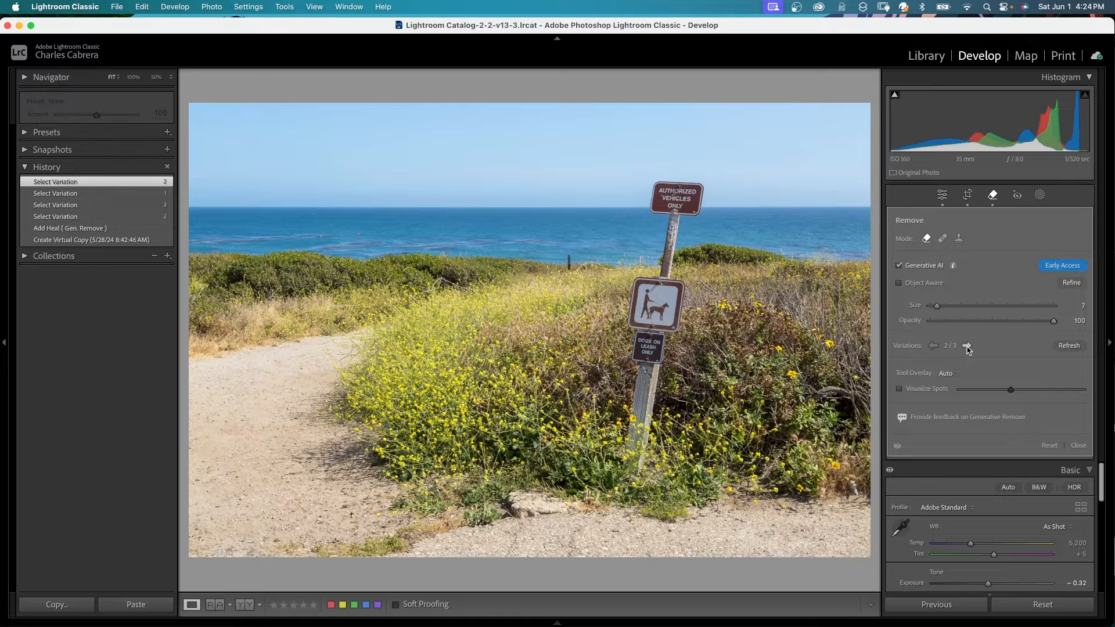
left_click(967, 346)
left_click(966, 346)
left_click(967, 346)
left_click(967, 347)
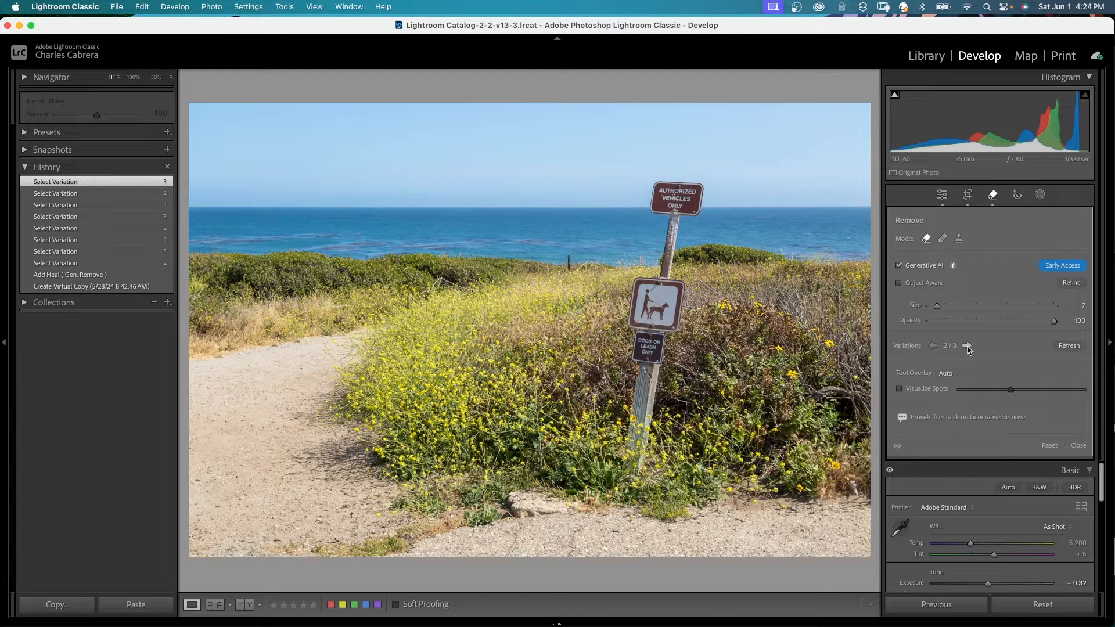
left_click(967, 346)
left_click(933, 346)
left_click(933, 346)
left_click(933, 346)
left_click(933, 346)
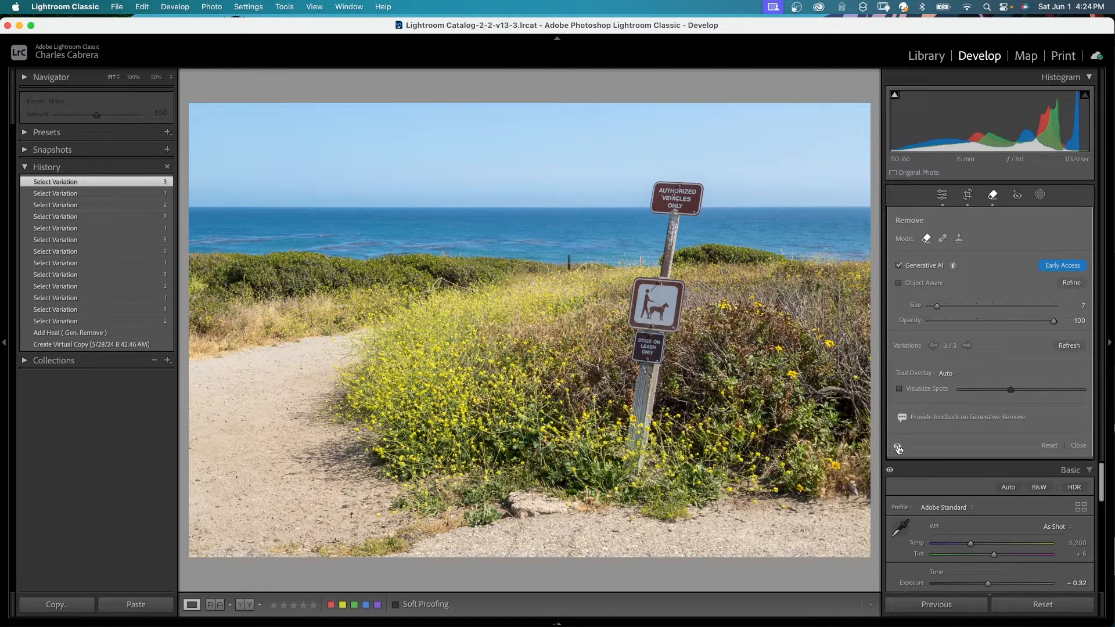
Step: Toggle the removal's visibility on and off to compare the photo before and after
left_click(899, 448)
left_click(899, 448)
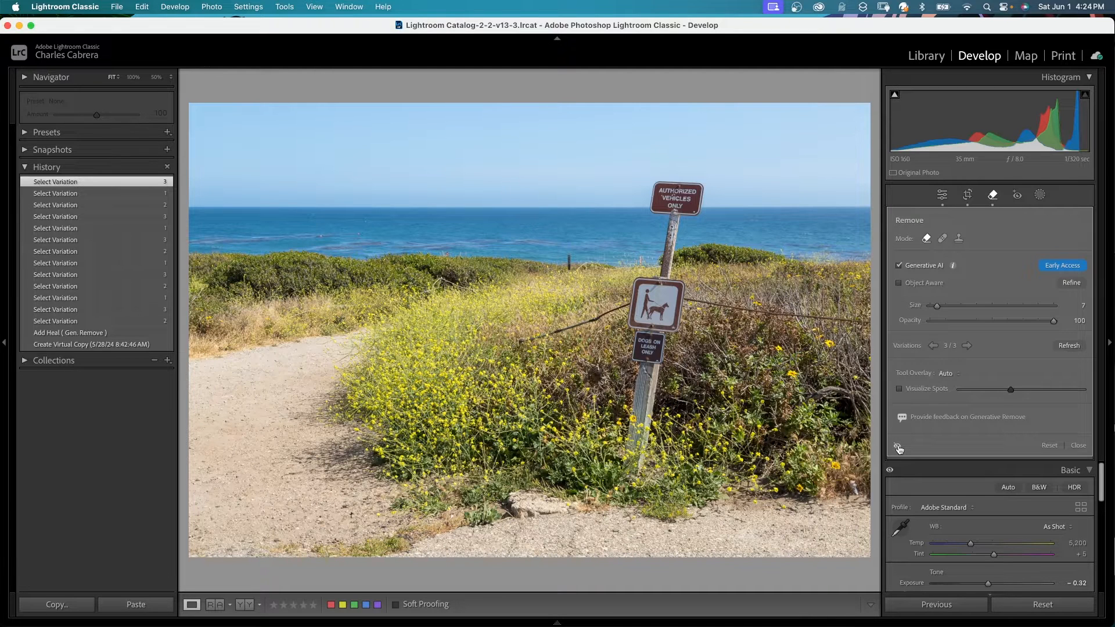
left_click(899, 448)
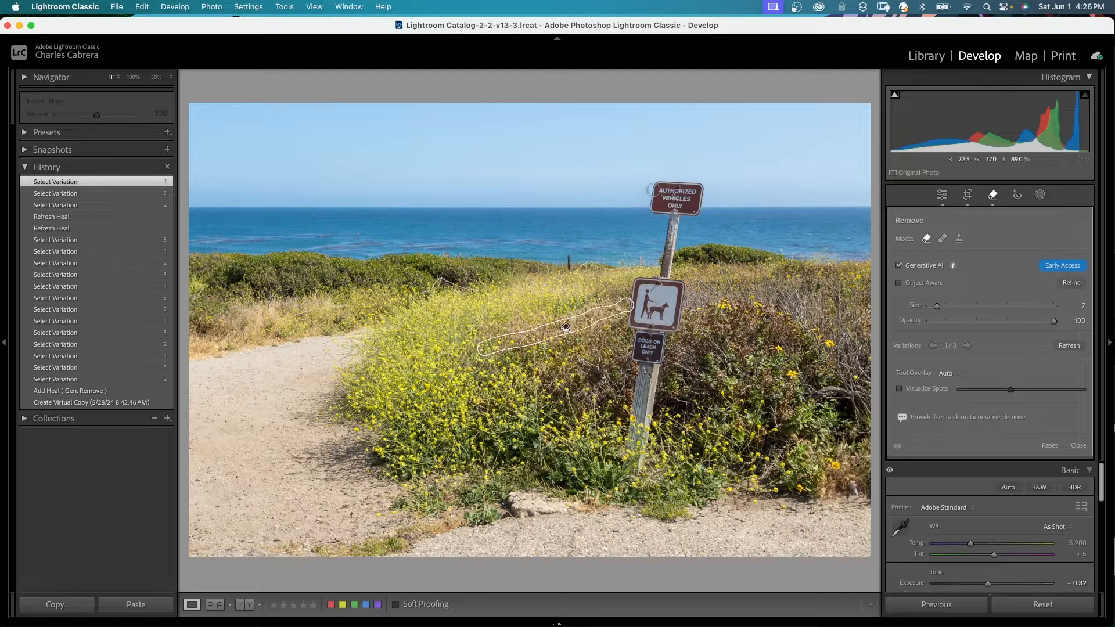
Step: Enlarge the brush, paint over the sign and its post, add the missed part with a size 15 brush, and apply the removal
scroll(676, 195, "up", 10)
scroll(677, 198, "up", 1)
mouse_move(677, 198)
left_mouse_down()
mouse_move(650, 431)
mouse_move(624, 483)
left_mouse_up()
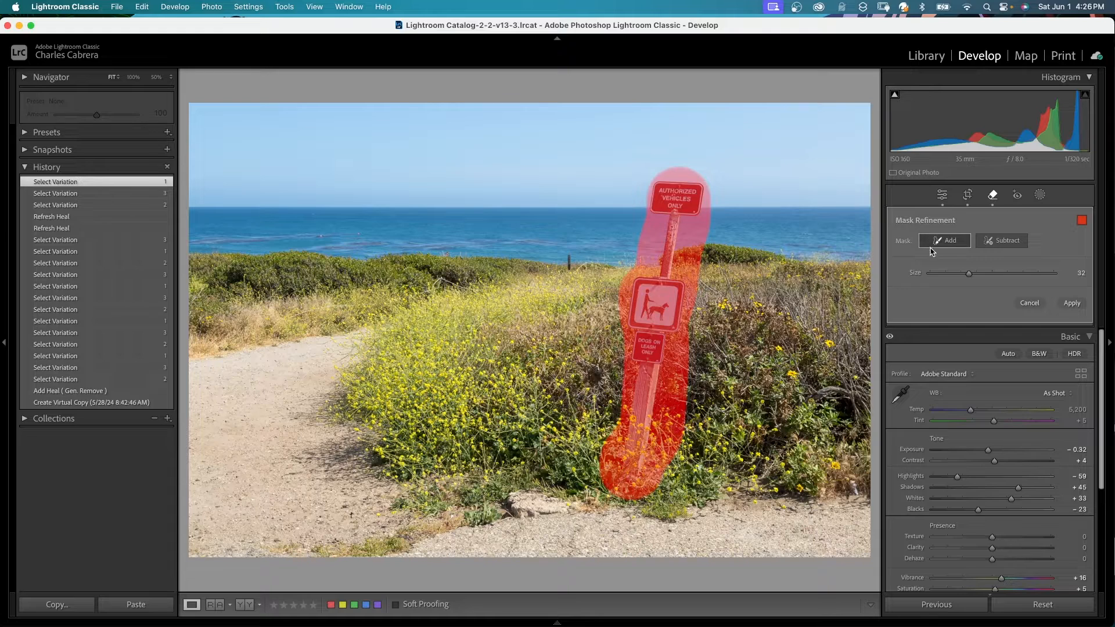
scroll(626, 281, "down", 8)
left_click_drag(626, 281, 623, 335)
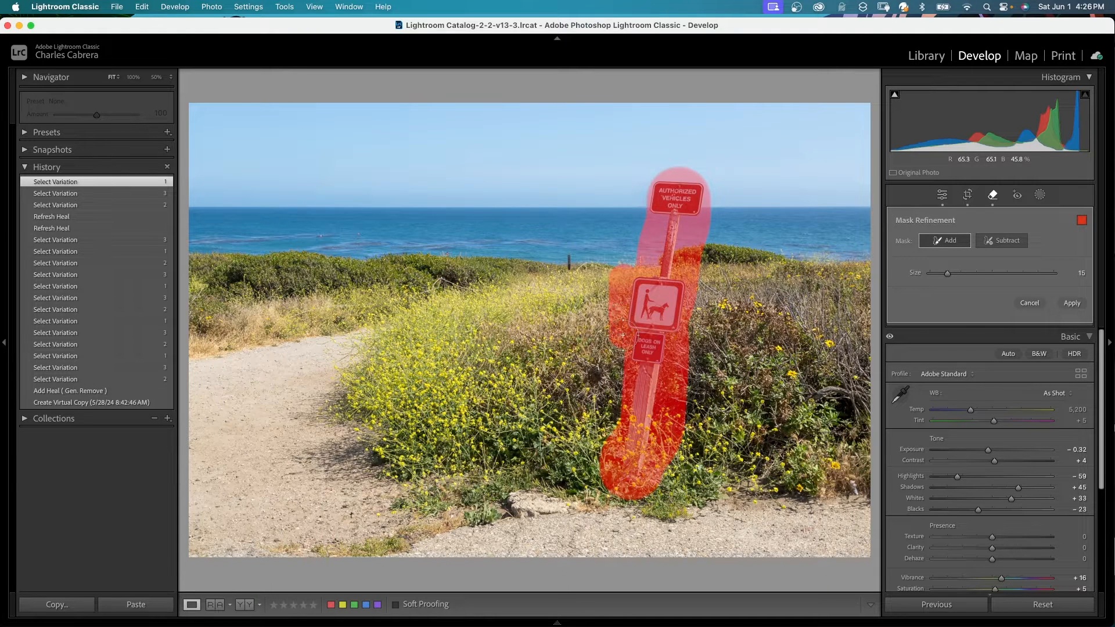
left_click(1071, 303)
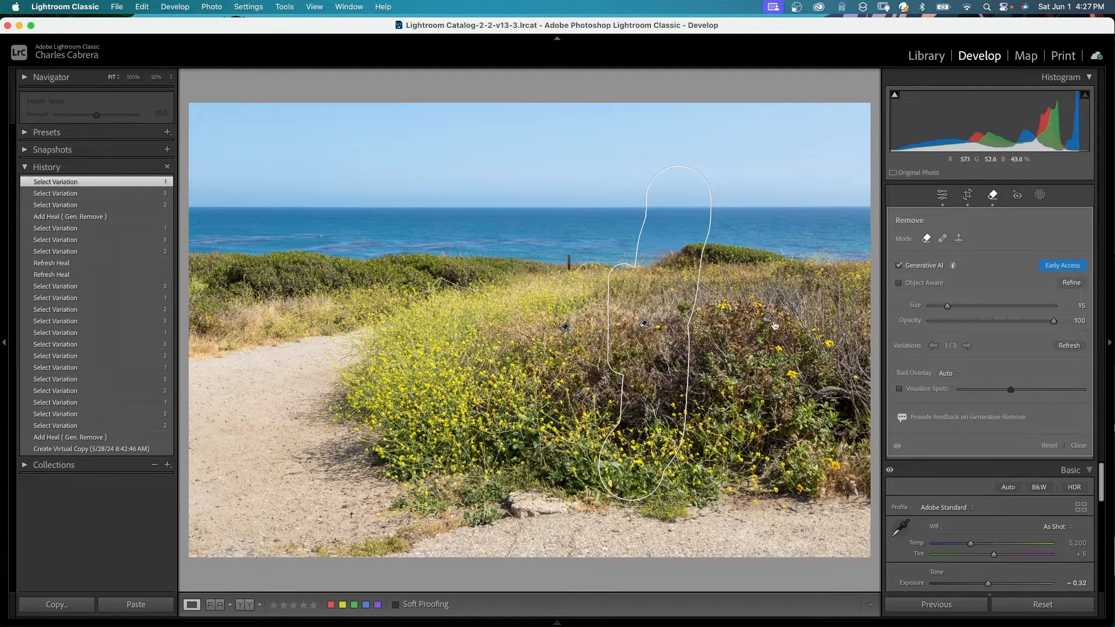
Step: Switch Tool Overlay to Always to view the removal outlines, then set it back to Auto
left_click(958, 373)
left_click(953, 409)
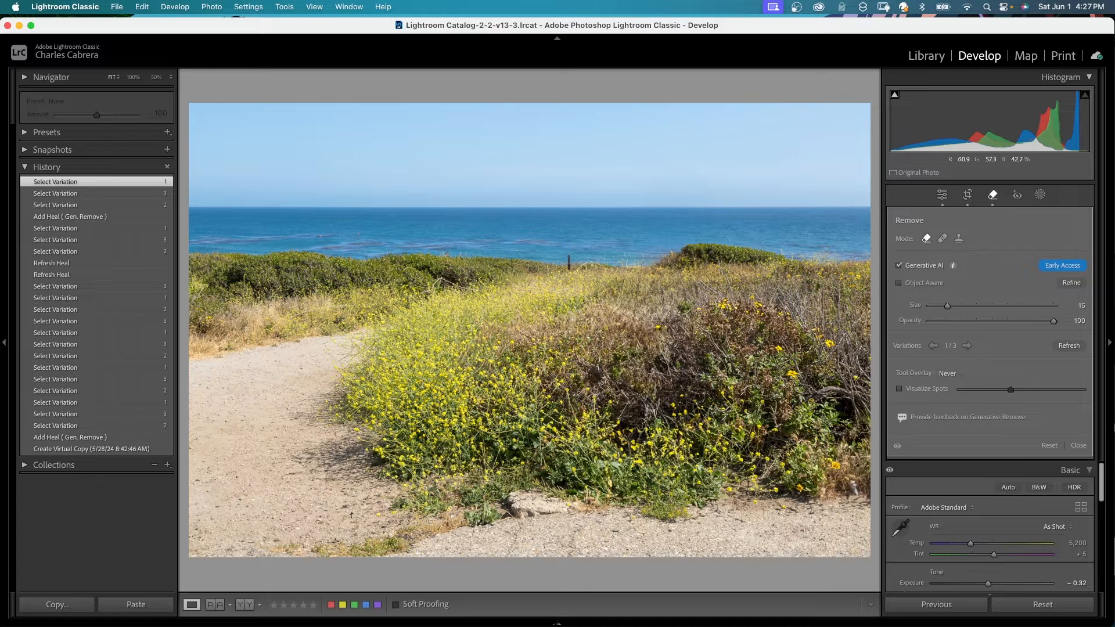
key("h")
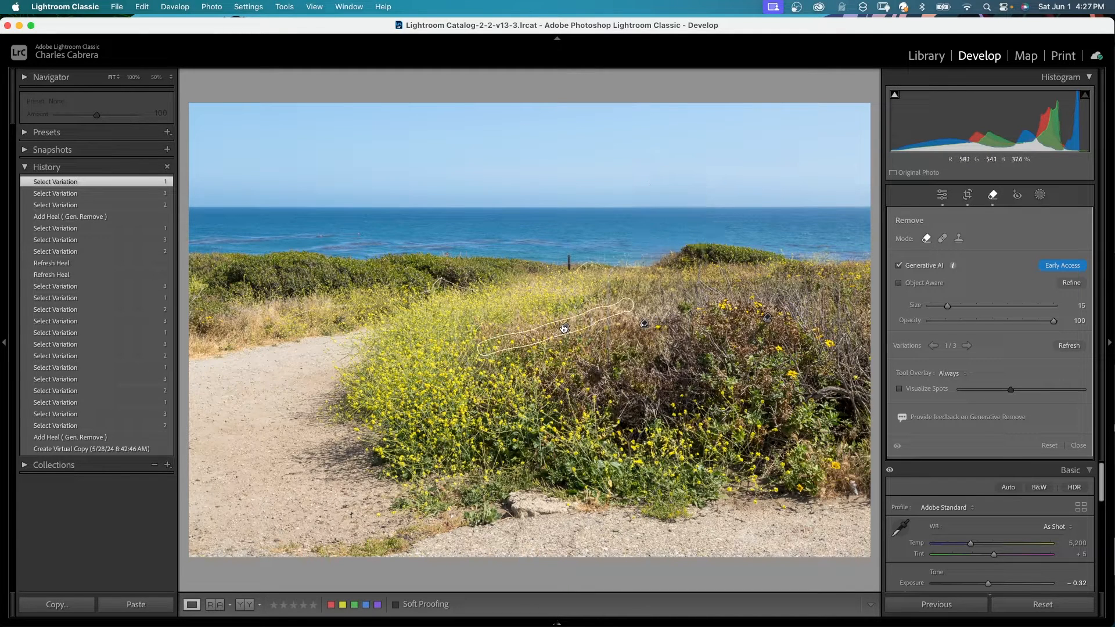
left_click(964, 374)
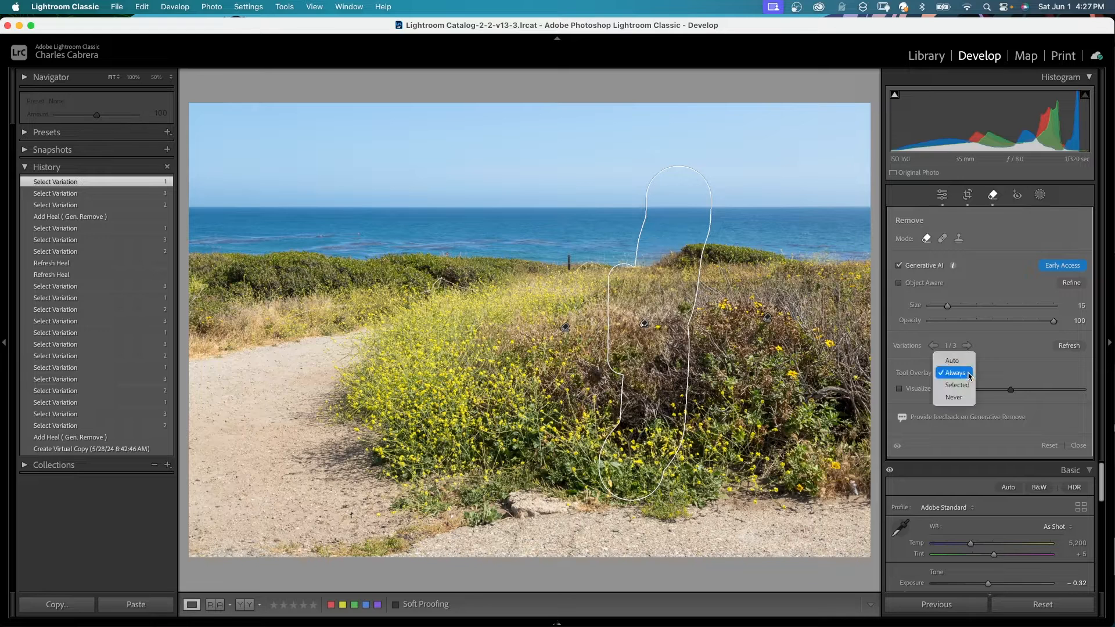
left_click(961, 361)
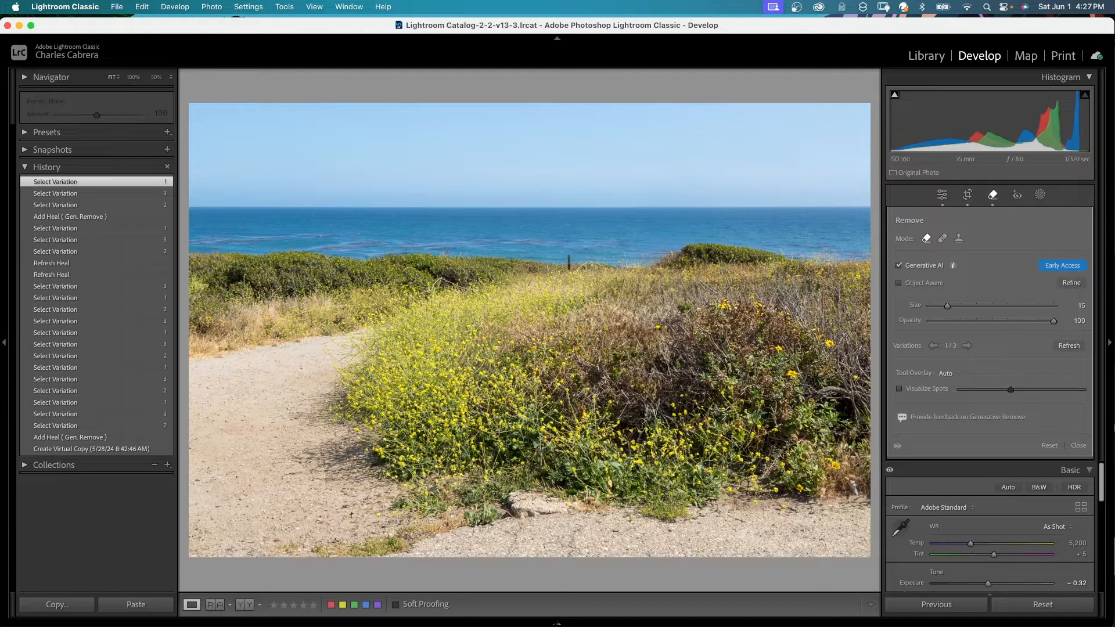
Step: Brush over the groups of people and their shadows in the desert scene and apply the generative removal
mouse_move(638, 337)
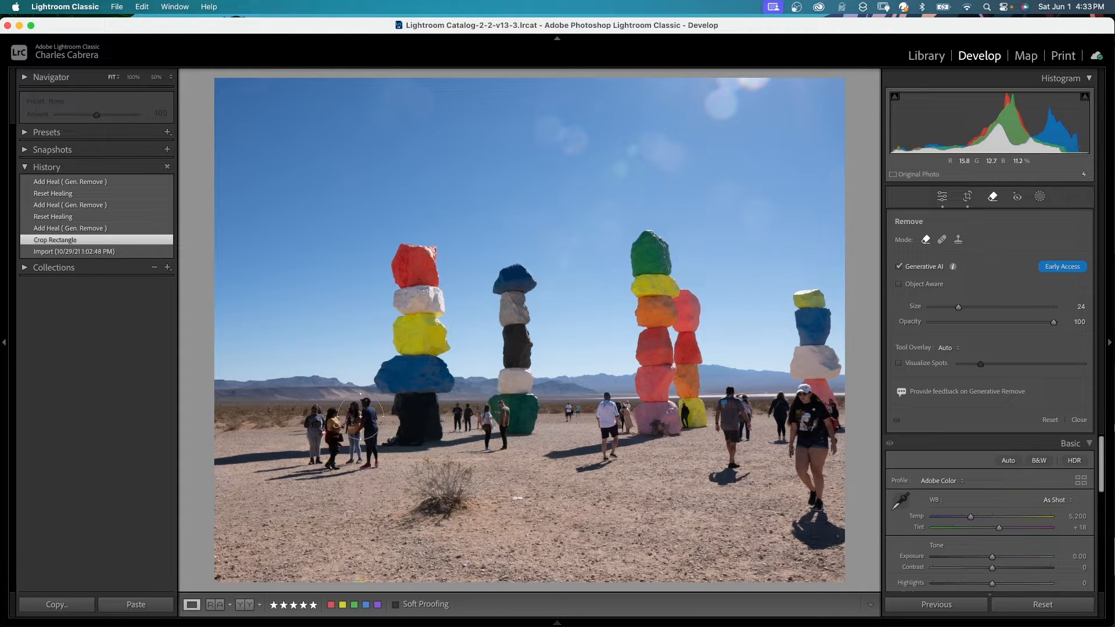
mouse_move(360, 417)
left_mouse_down()
mouse_move(321, 419)
mouse_move(320, 433)
mouse_move(342, 452)
left_mouse_up()
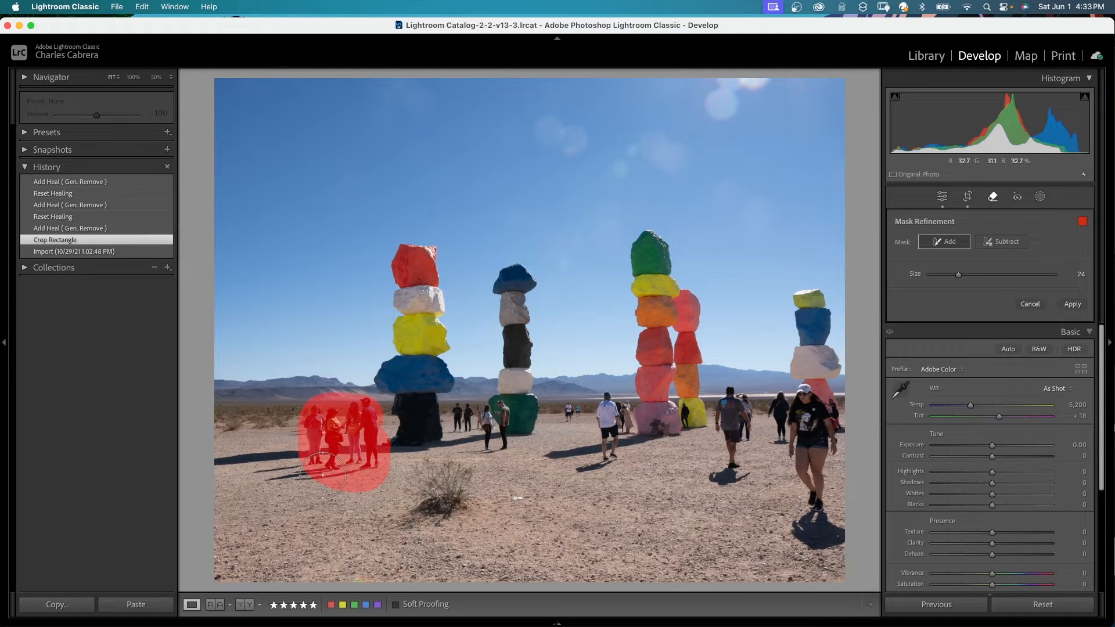
scroll(323, 473, "down", 5)
scroll(311, 470, "down", 2)
mouse_move(310, 469)
left_mouse_down()
mouse_move(262, 474)
mouse_move(320, 487)
left_mouse_up()
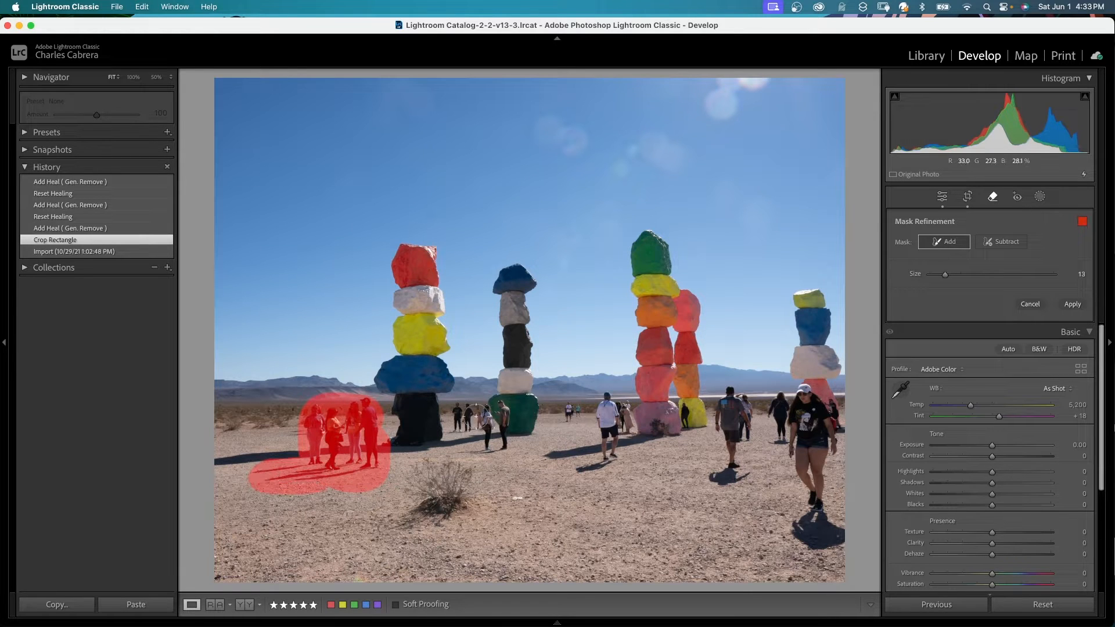
mouse_move(476, 414)
left_mouse_down()
mouse_move(459, 411)
mouse_move(464, 436)
mouse_move(482, 414)
mouse_move(486, 439)
mouse_move(507, 432)
left_mouse_up()
mouse_move(564, 411)
left_mouse_down()
mouse_move(623, 432)
mouse_move(607, 421)
mouse_move(608, 458)
mouse_move(577, 467)
left_mouse_up()
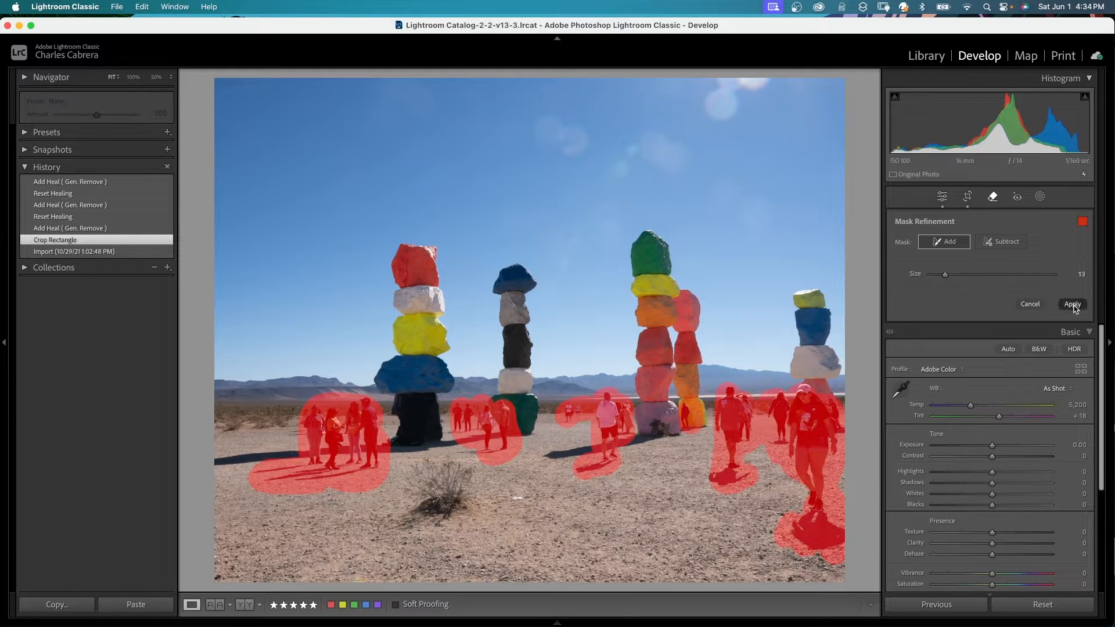
left_click(1073, 304)
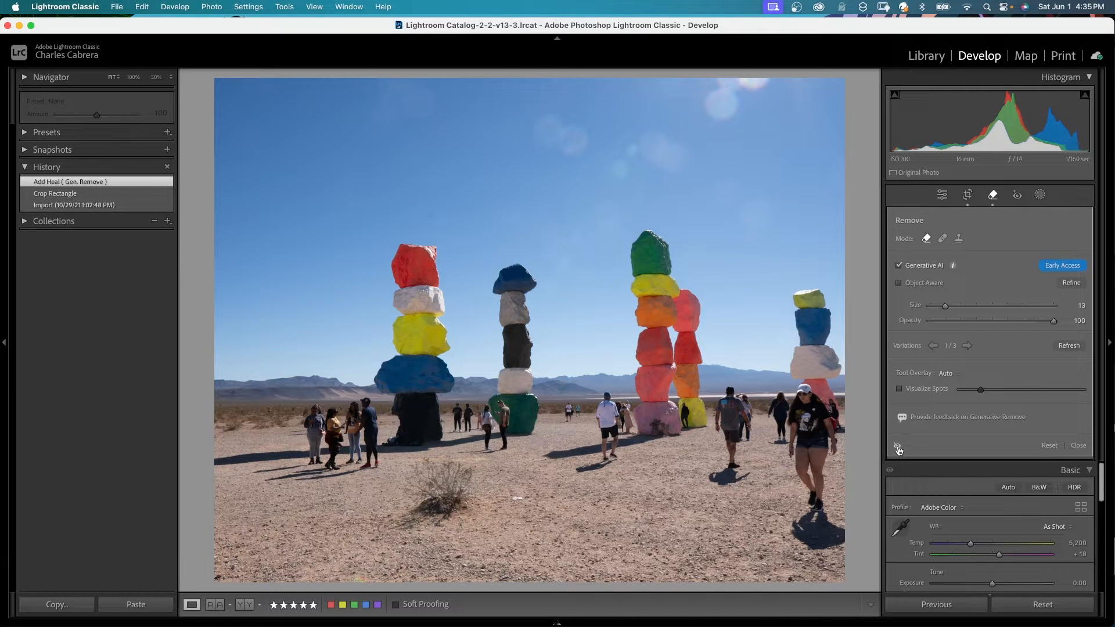
Step: Toggle the removal preview and the tool overlay to compare the desert photo before and after
left_click(898, 448)
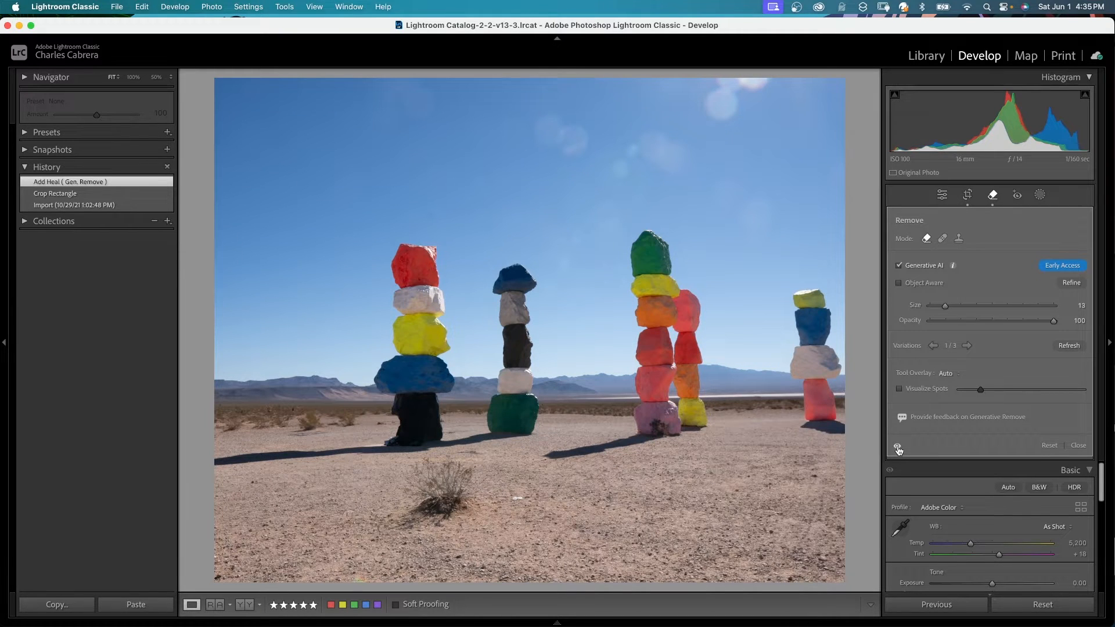
key("h")
key("h")
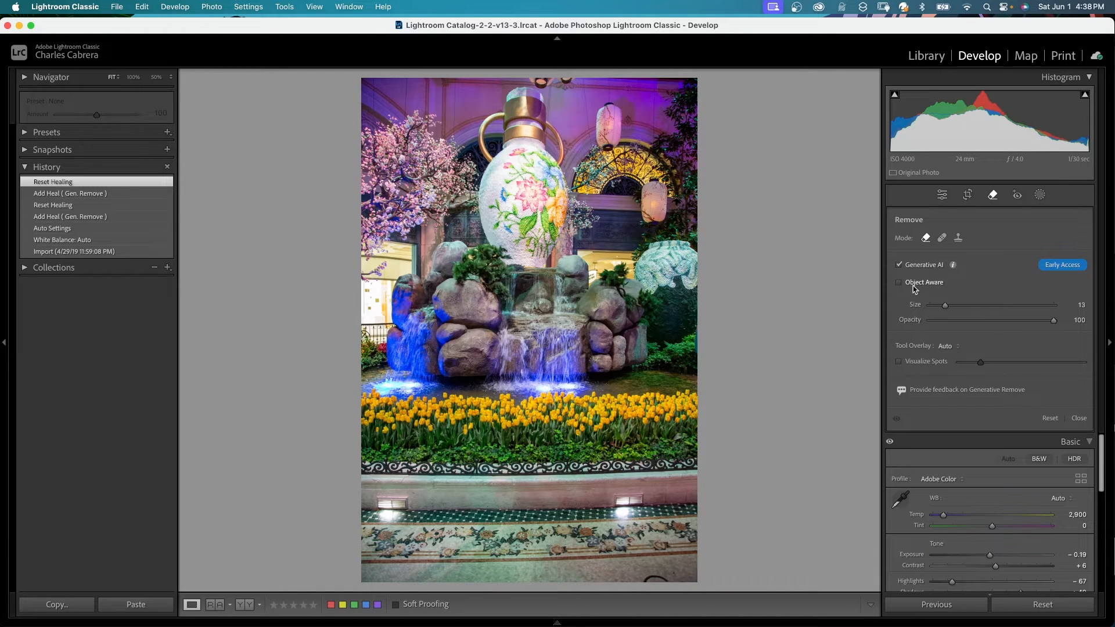
Step: Enable Object Aware, mark the red lantern right of the vase, and apply its generative removal
left_click(899, 283)
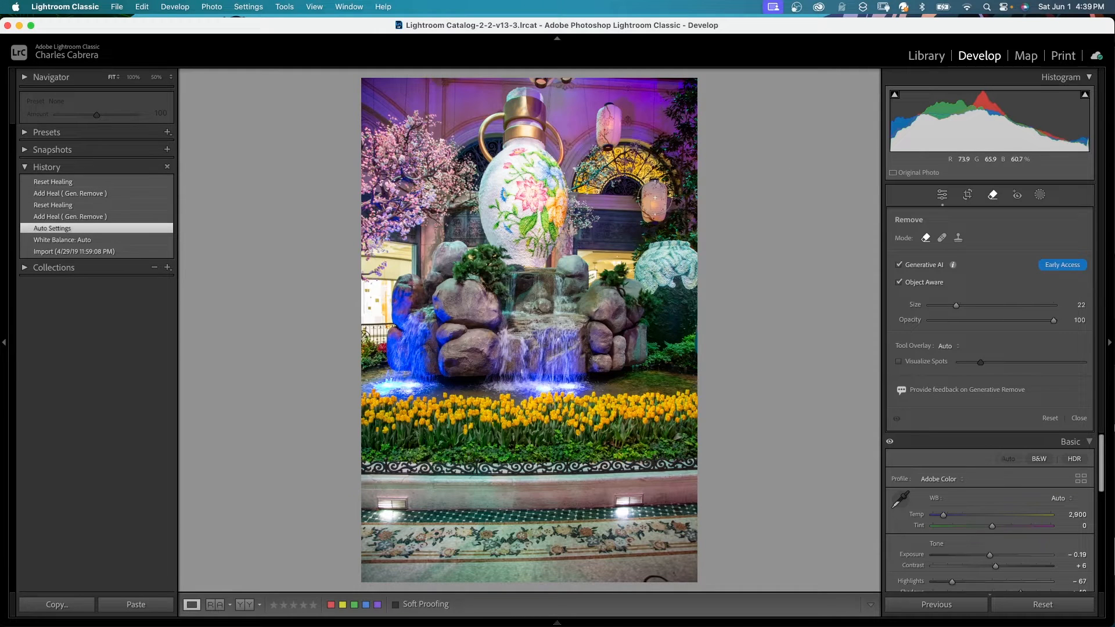
mouse_move(654, 197)
left_mouse_down()
mouse_move(639, 212)
mouse_move(668, 191)
mouse_move(654, 200)
left_mouse_up()
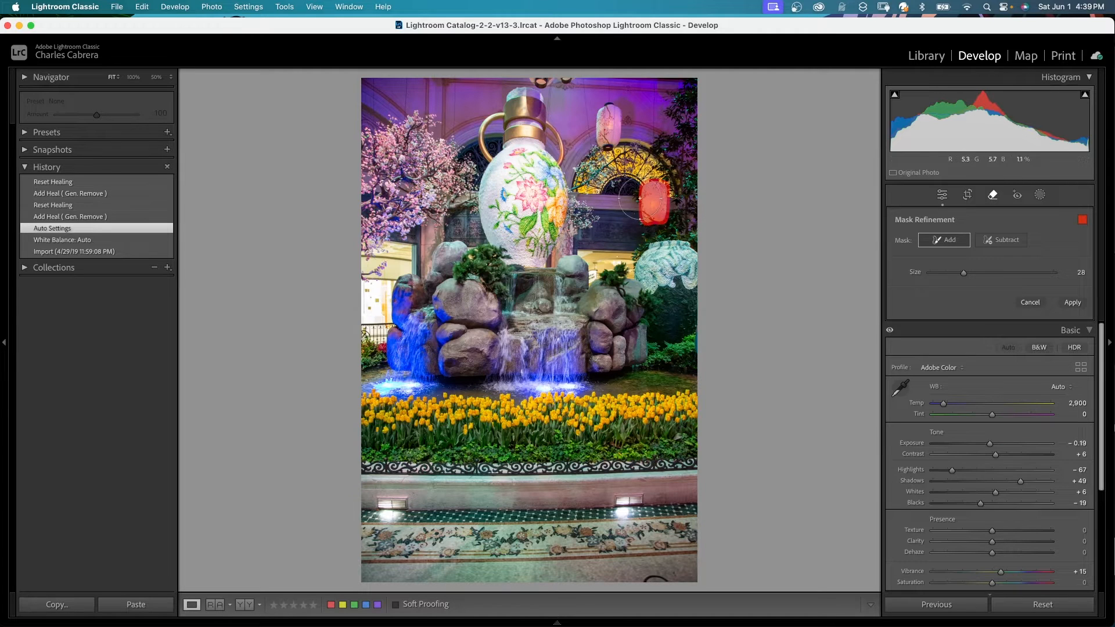
left_click(1072, 302)
Step: Reduce the brush size to 17, circle the large vase to select it, and apply the generative removal
key("bracketleft")
key("bracketleft")
key("bracketleft")
mouse_move(512, 97)
left_mouse_down()
mouse_move(484, 135)
mouse_move(484, 224)
mouse_move(498, 252)
mouse_move(525, 262)
mouse_move(550, 251)
mouse_move(562, 194)
mouse_move(524, 93)
left_mouse_up()
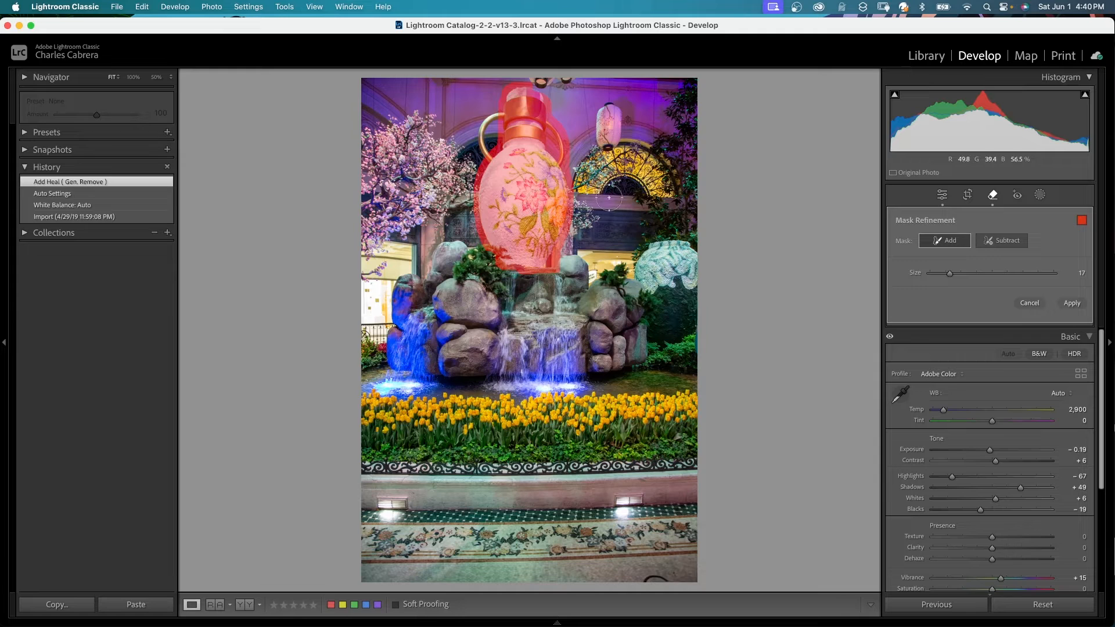
left_click(949, 243)
left_click(1070, 304)
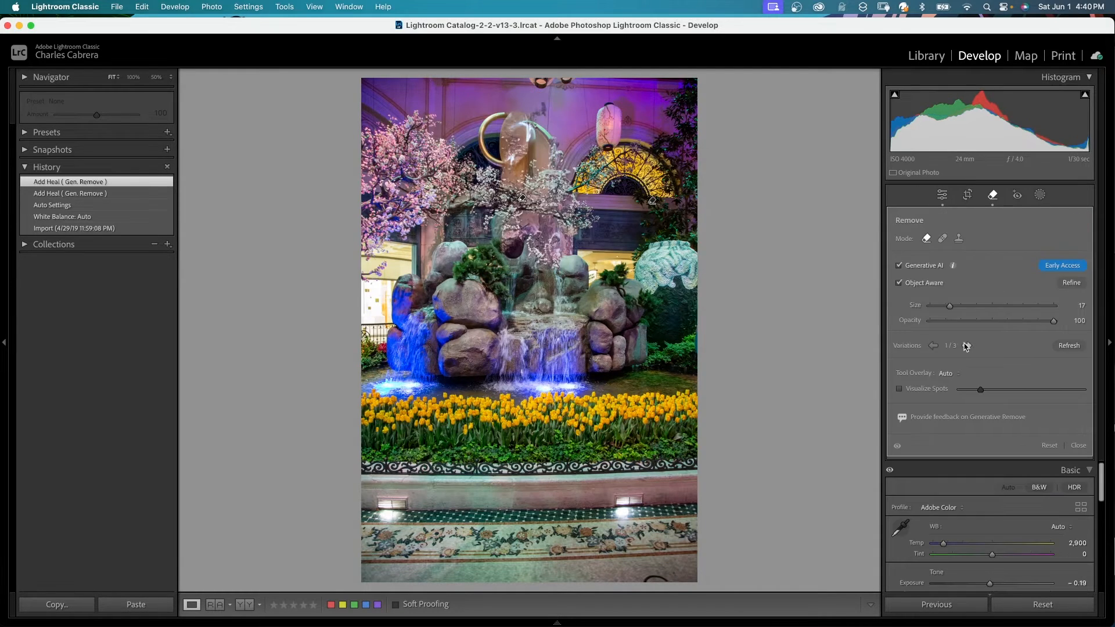
Step: Browse the vase removal variations, refresh to generate new ones, and cycle through them again
left_click(966, 346)
double_click(966, 346)
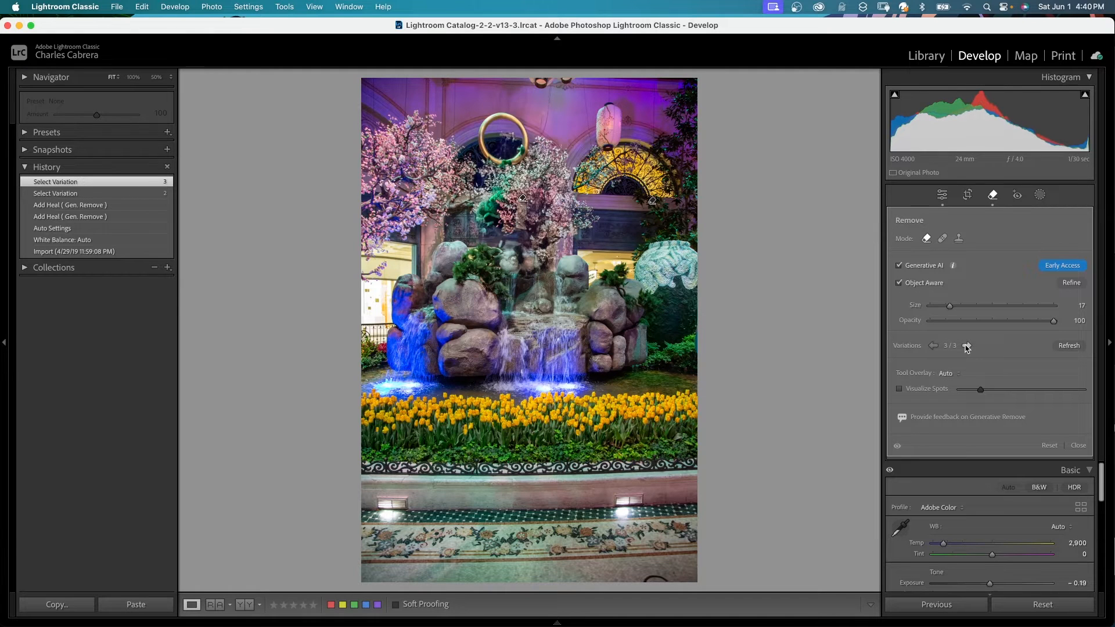
double_click(966, 346)
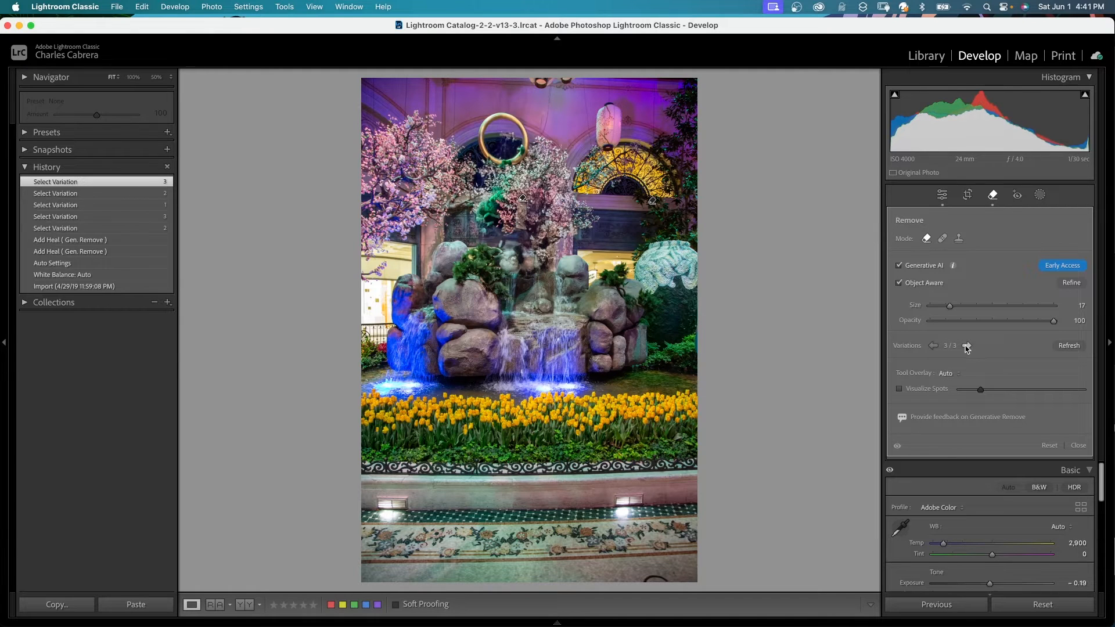
left_click(1069, 346)
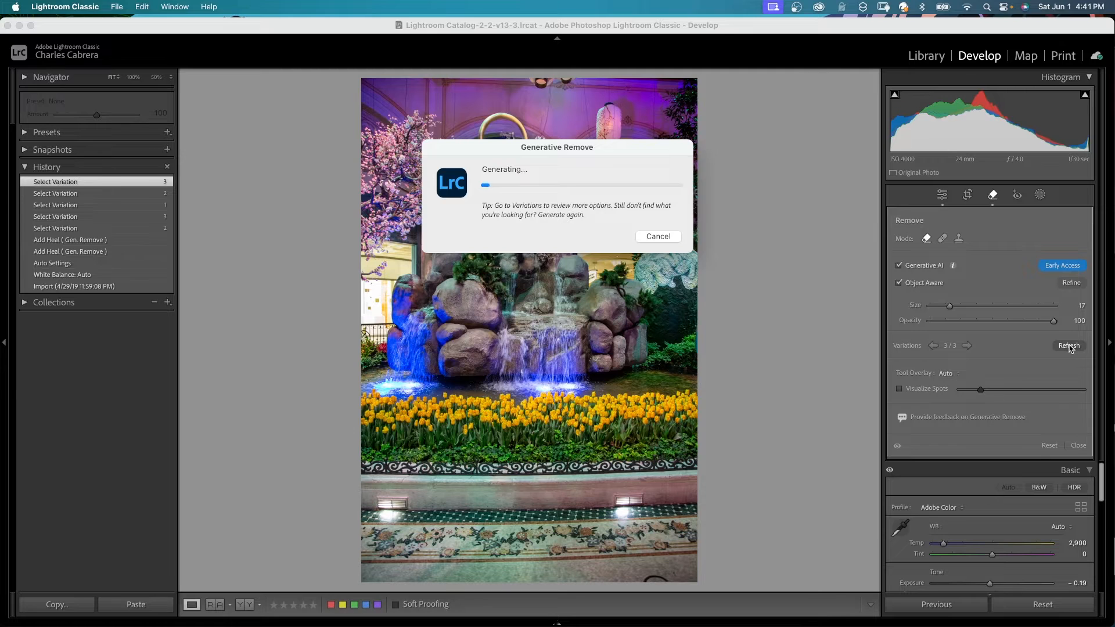
left_click(966, 347)
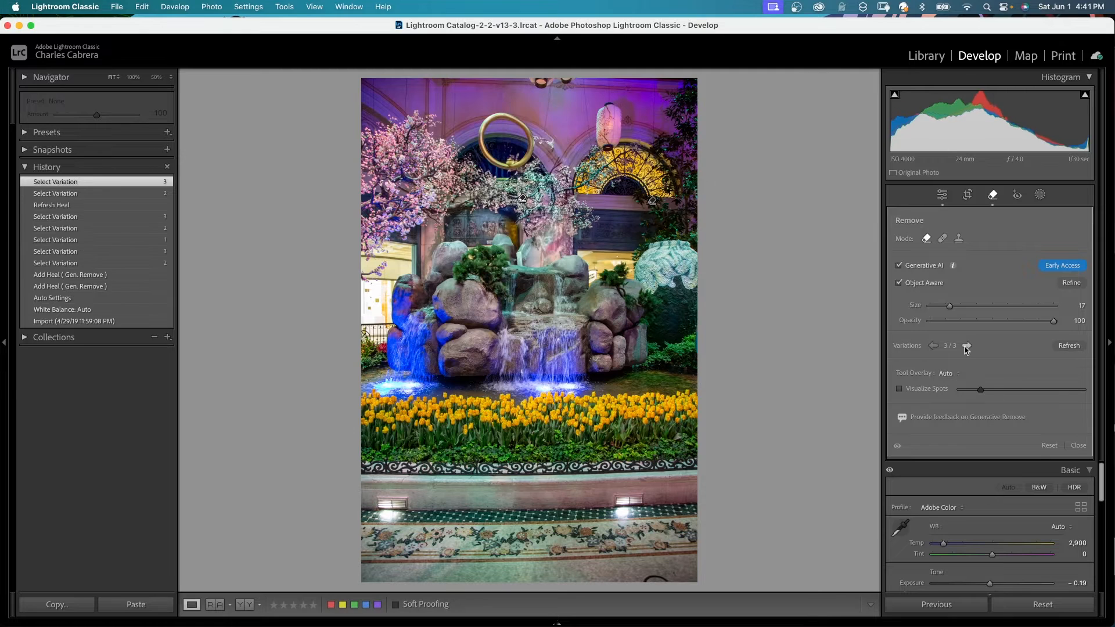
left_click(966, 347)
left_click(967, 347)
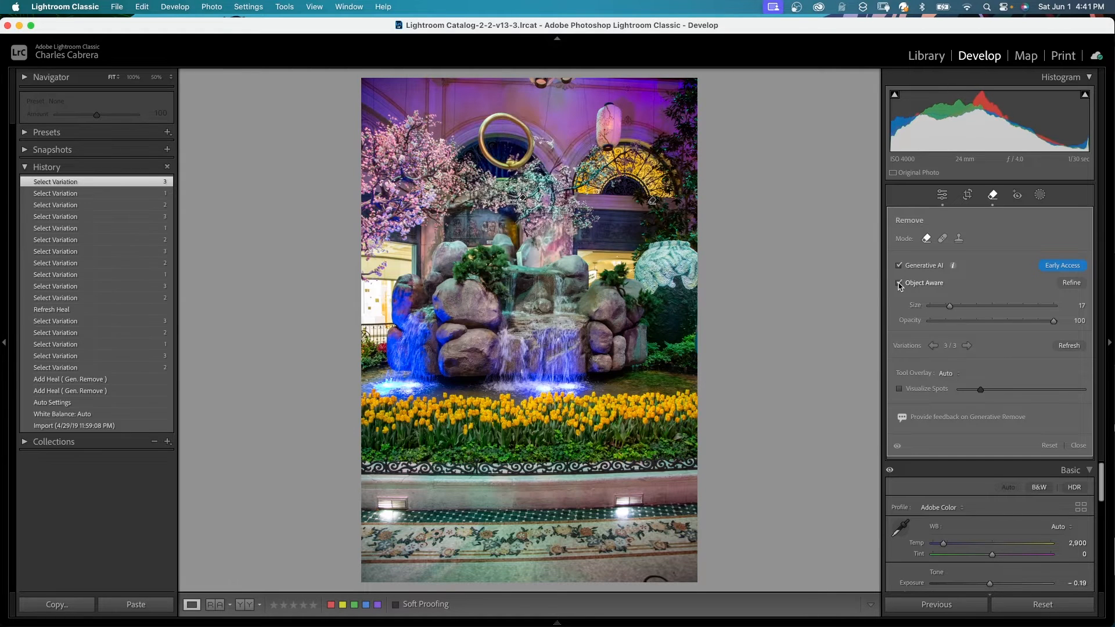
Step: Disable Object Aware and brush over the leftover gold ring above the rocks to remove it
left_click(899, 284)
left_click_drag(488, 119, 494, 162)
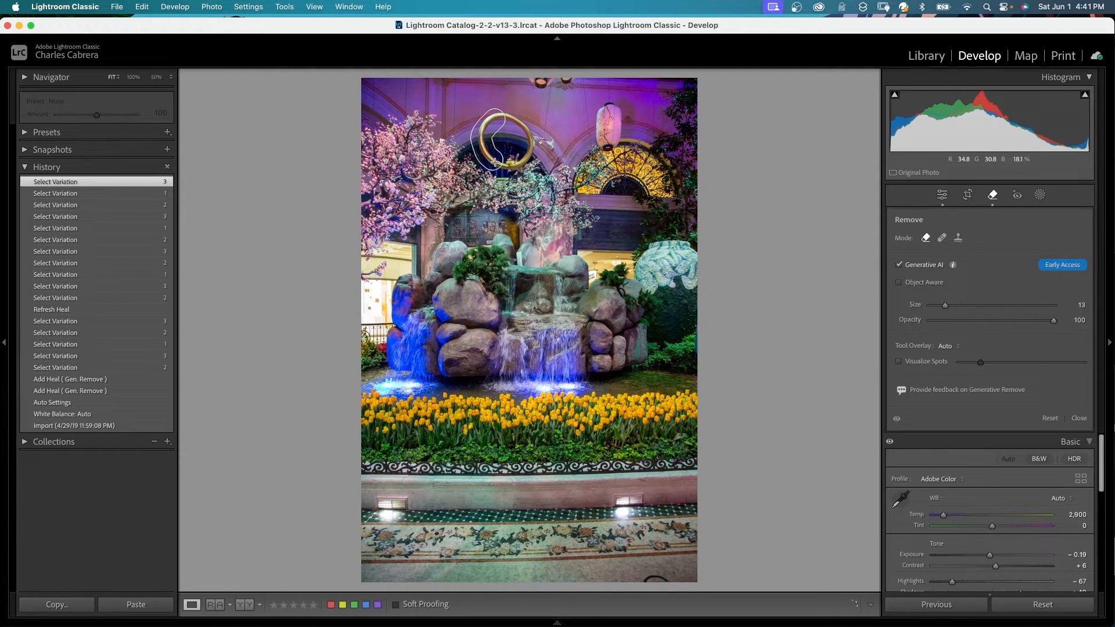
left_click(966, 347)
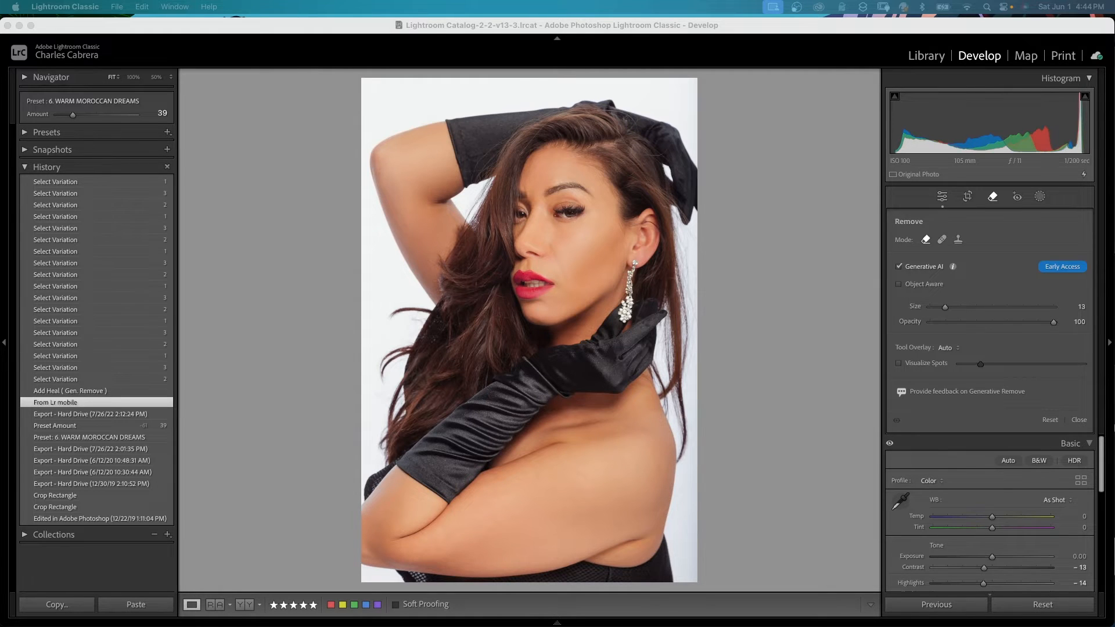
Step: Reduce the brush size to 10, brush over the stray hair strands left of the woman's hair, and apply the generative removal
left_click(375, 330)
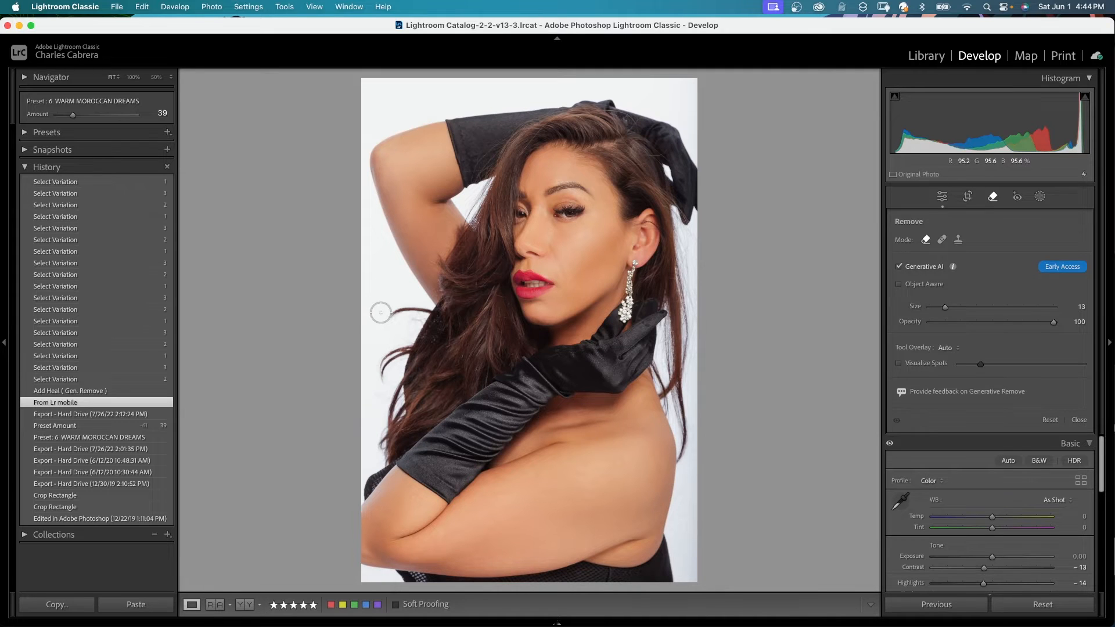
key("bracketleft")
key("bracketleft")
key("bracketleft")
left_click_drag(400, 311, 428, 311)
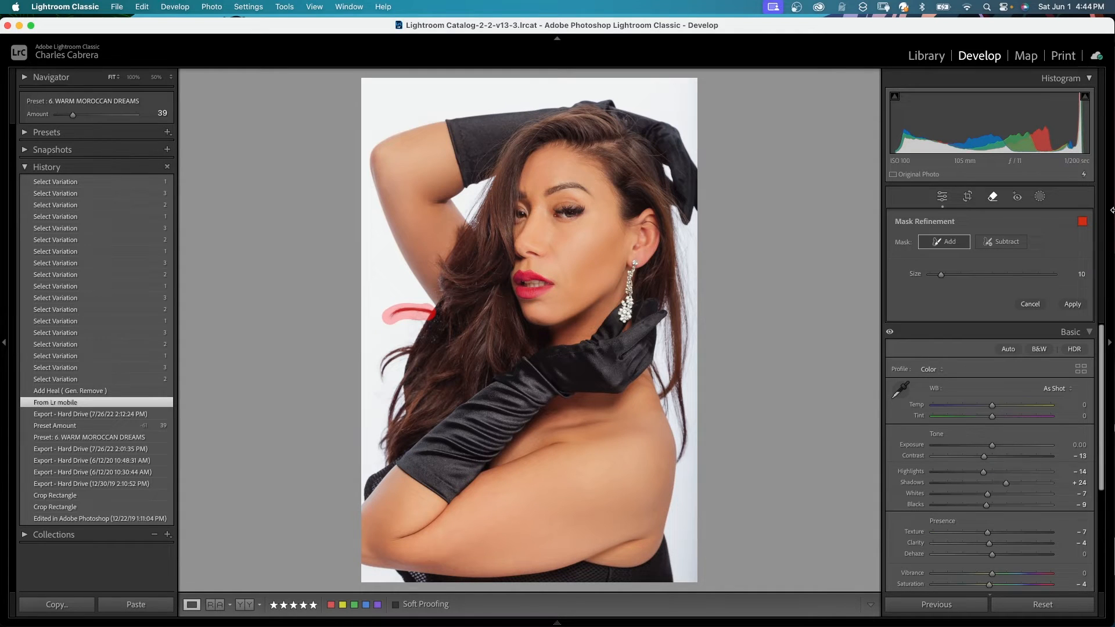
mouse_move(385, 355)
left_mouse_down()
mouse_move(379, 378)
mouse_move(402, 351)
mouse_move(385, 422)
left_mouse_up()
left_click(381, 378)
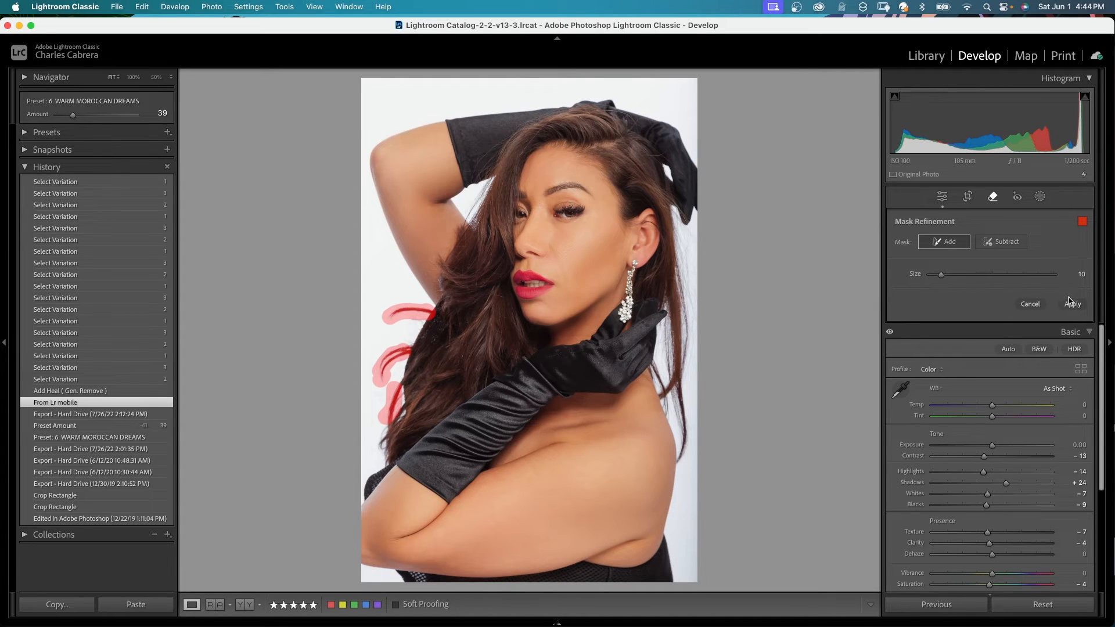
left_click(1072, 304)
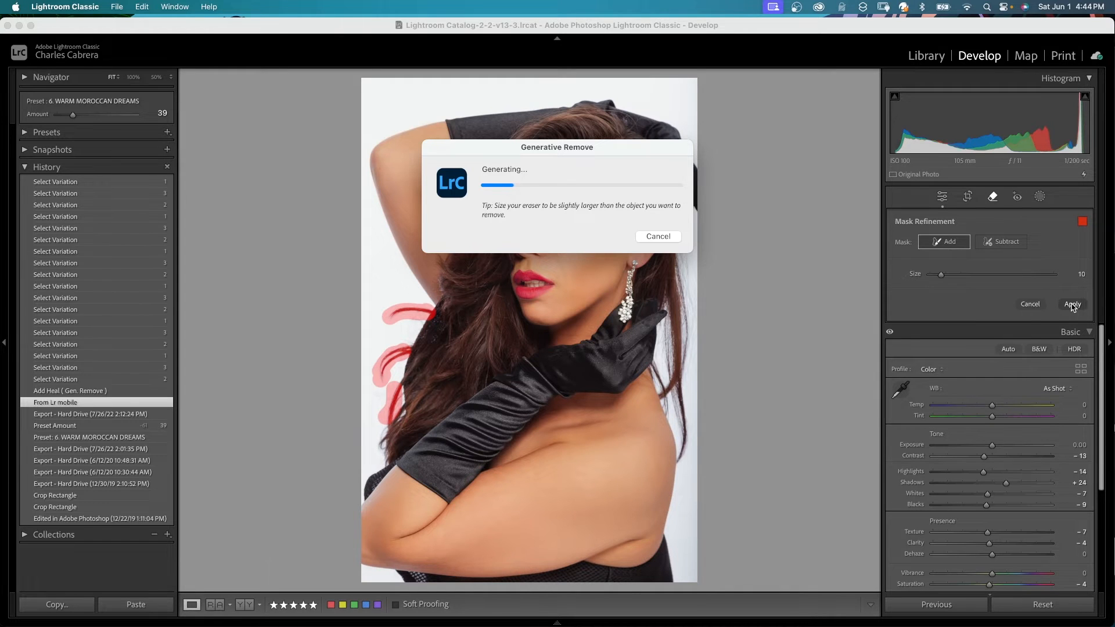
Step: Toggle the removal's visibility and step through the variations to the third one
left_click(897, 447)
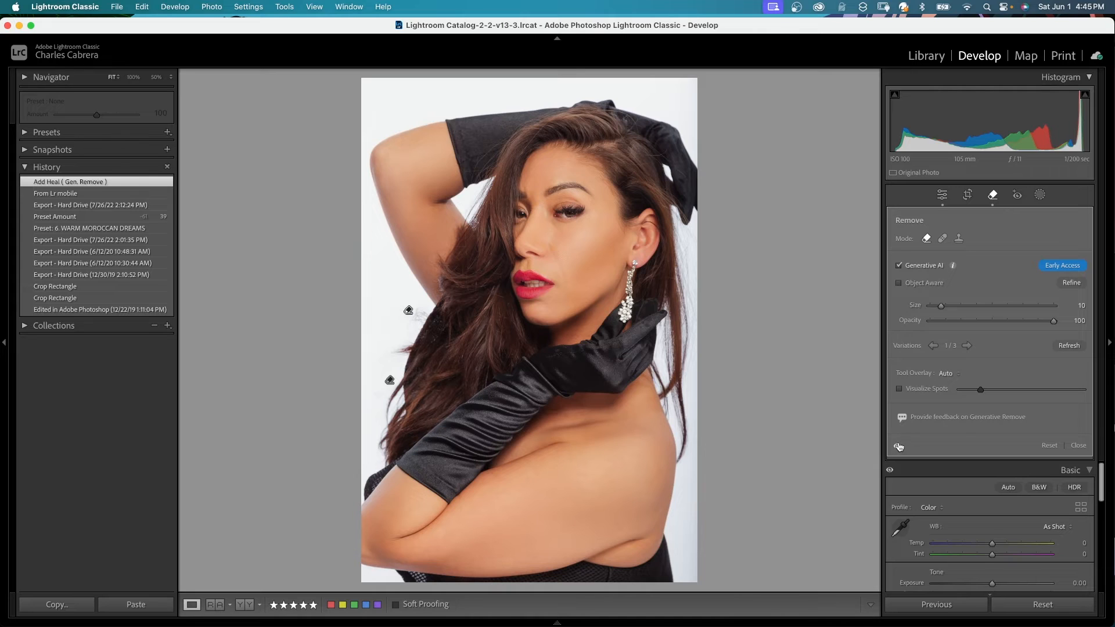
left_click(966, 345)
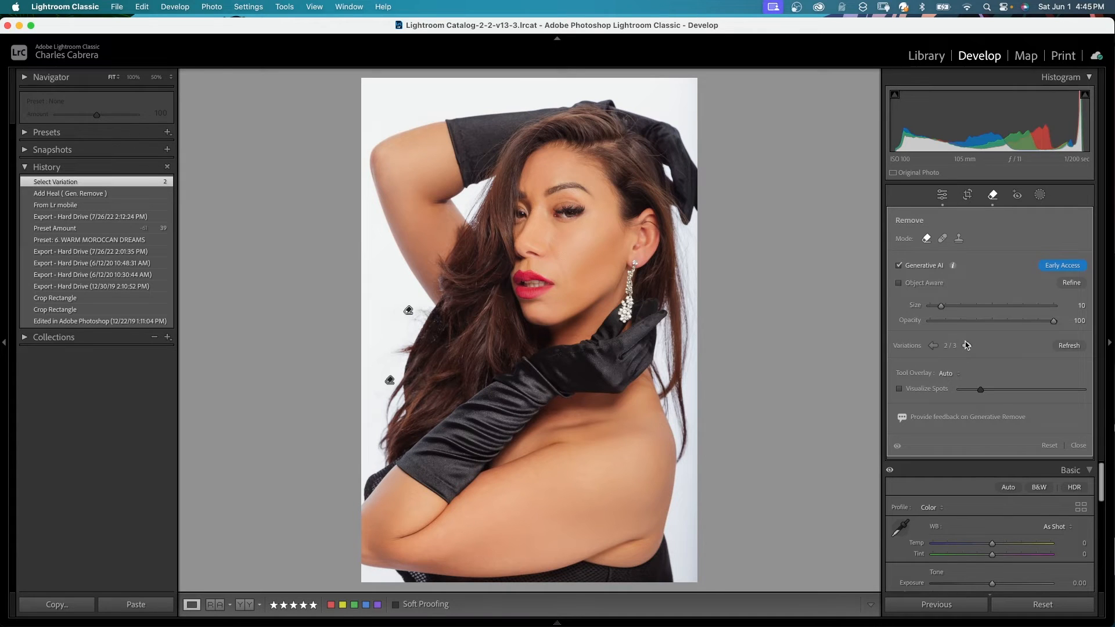
left_click(966, 346)
Step: Brush over another stray hair strand lower on the left side and apply the generative removal
left_click_drag(404, 346, 384, 415)
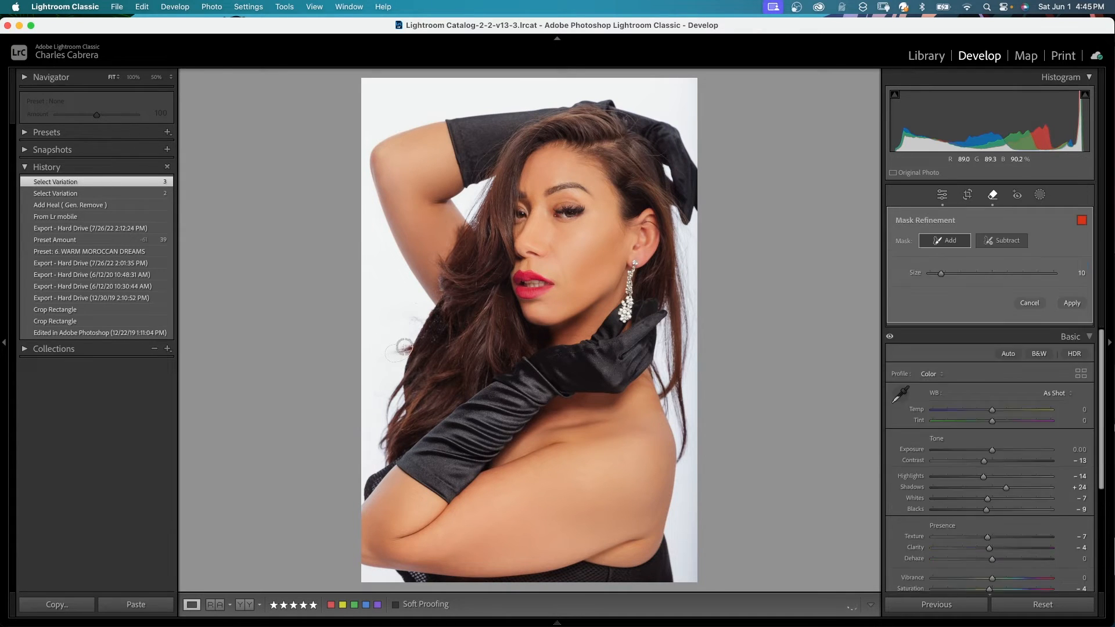
left_click(1071, 304)
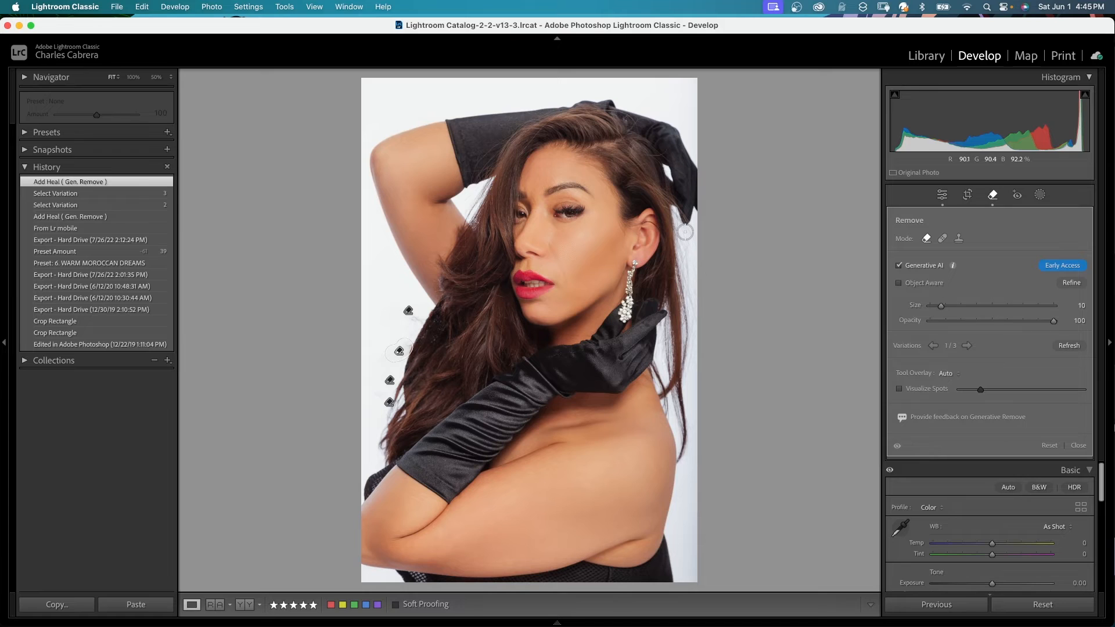
Step: Enlarge the brush to 12, brush over the flyaway hair at the right edge beside her head, and apply the removal
key("]")
left_click_drag(686, 234, 690, 252)
left_click(1072, 304)
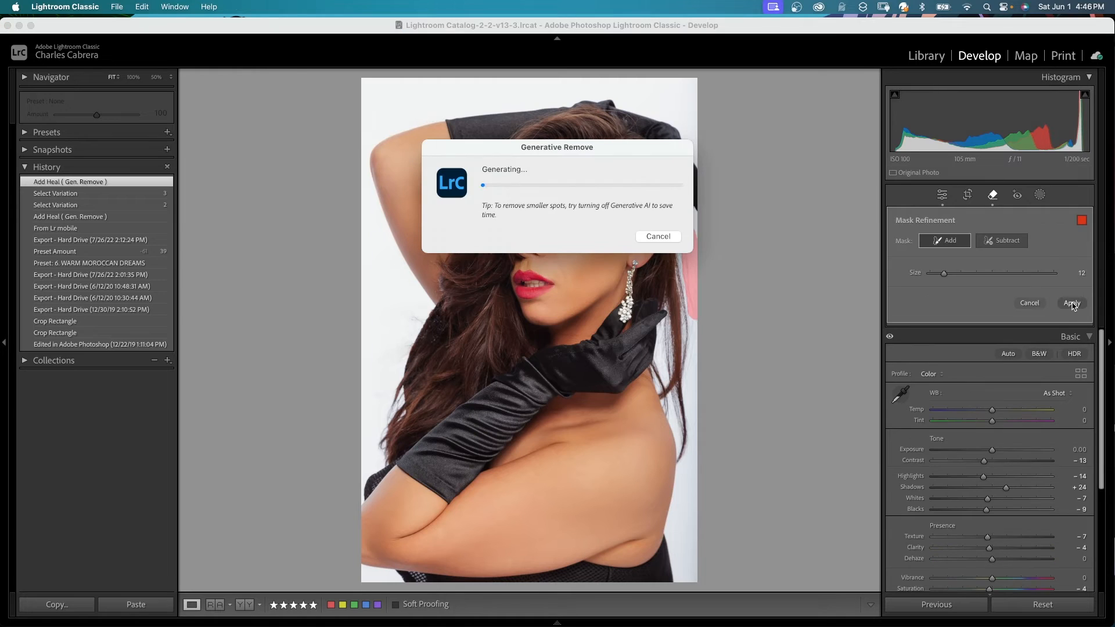